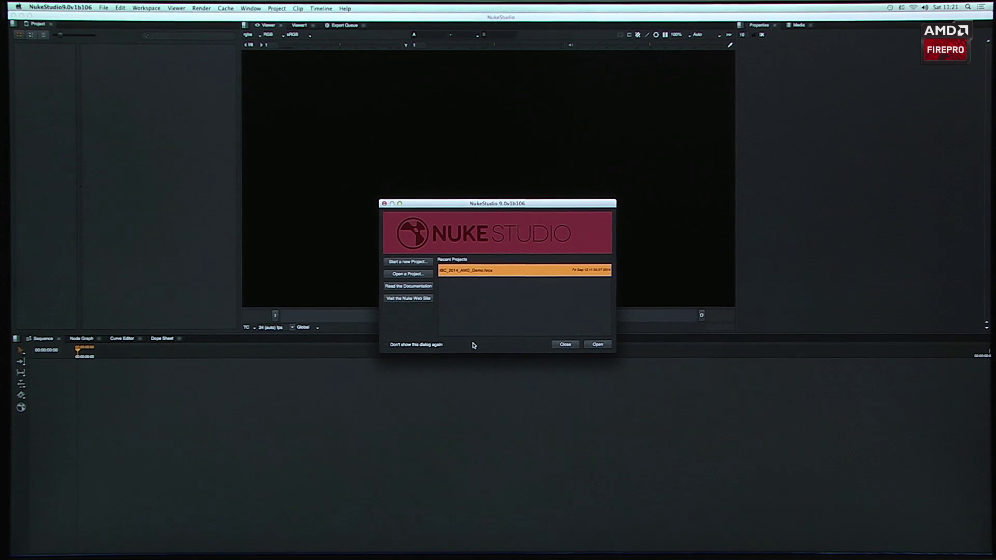
Start a new empty project (Untitled 1) from the welcome dialog.
{"action": "left_click", "coordinate": [403, 262]}
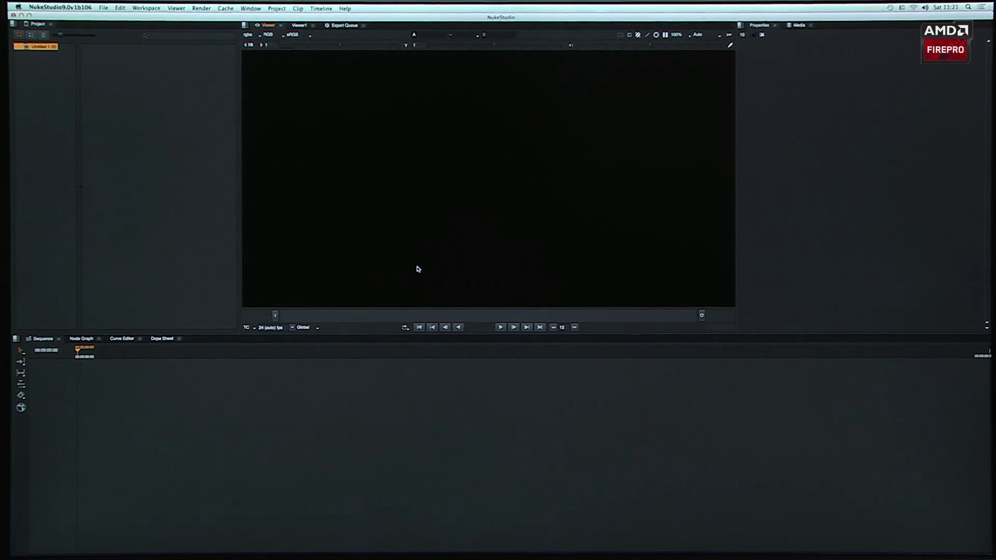
Import Anchor_30.edl as a sequence with a 25 fps video frame rate.
{"action": "left_click", "coordinate": [104, 7]}
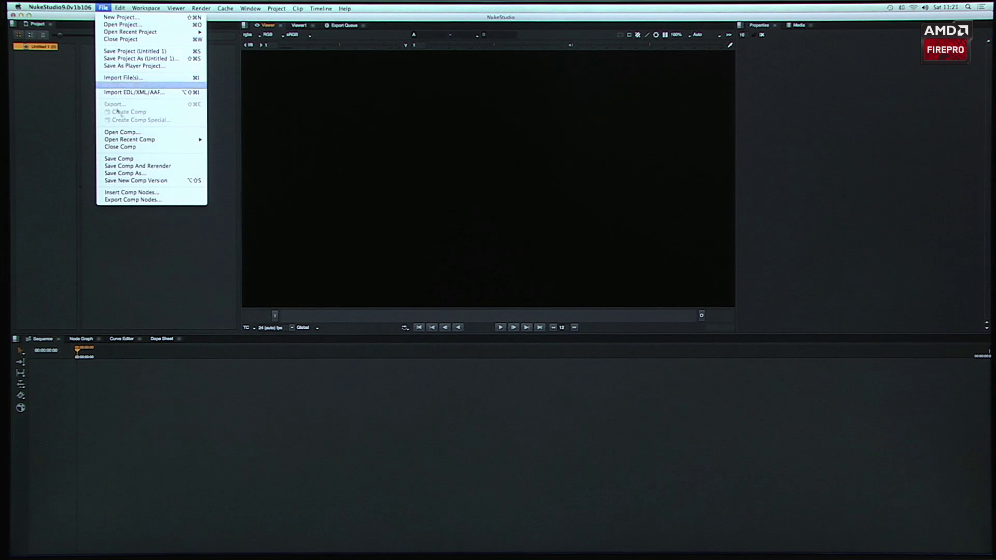
{"action": "left_click", "coordinate": [179, 93]}
{"action": "left_click", "coordinate": [469, 238]}
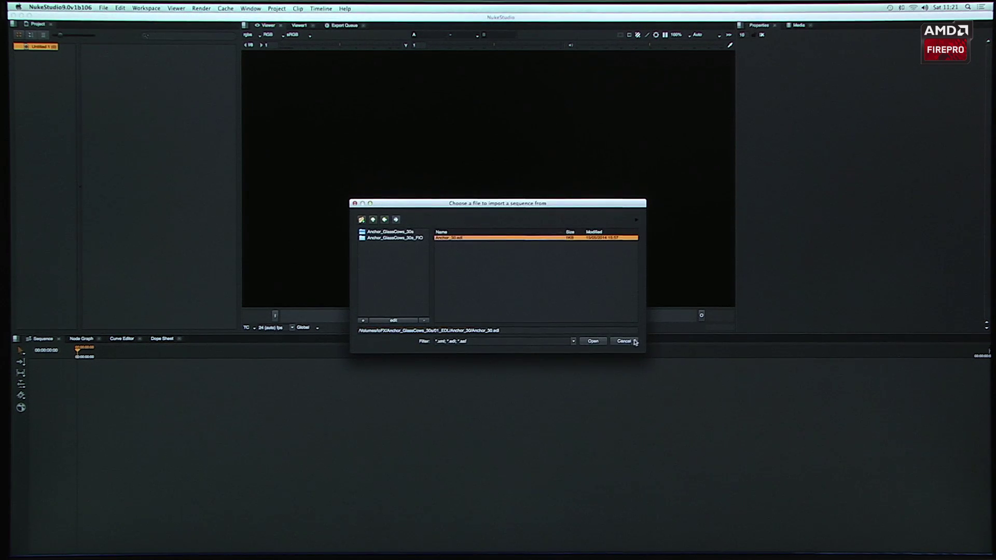
{"action": "left_click", "coordinate": [593, 342]}
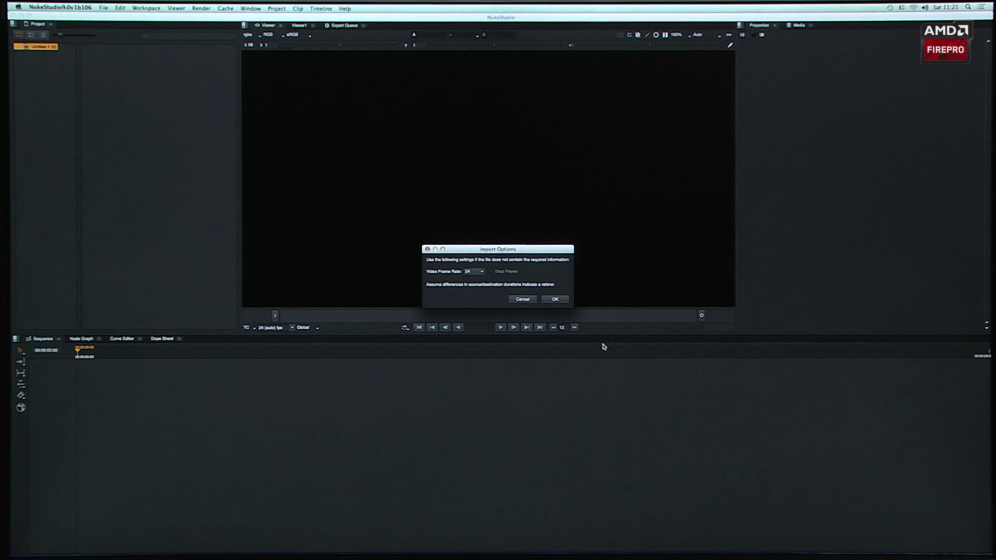
{"action": "left_click", "coordinate": [475, 273]}
{"action": "left_click", "coordinate": [480, 309]}
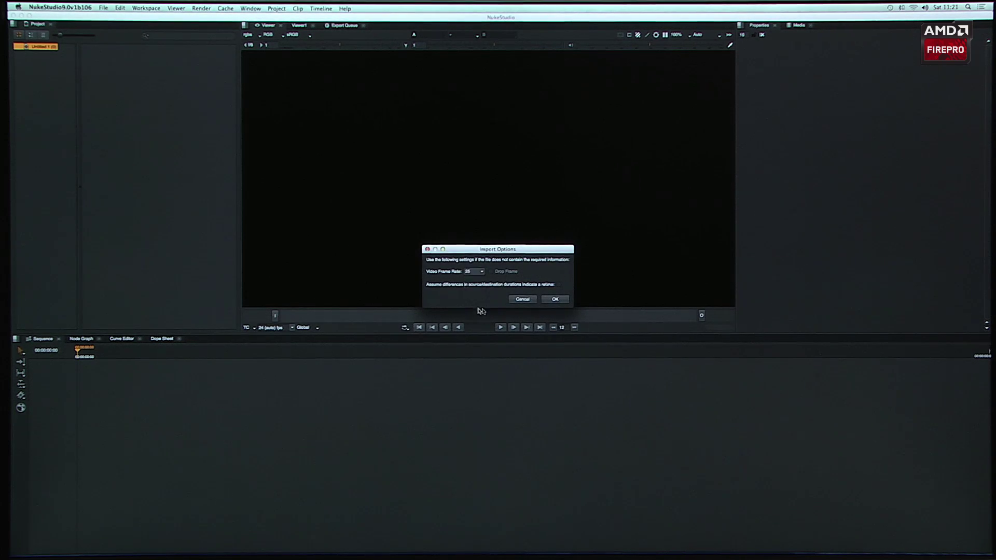
{"action": "left_click", "coordinate": [555, 300]}
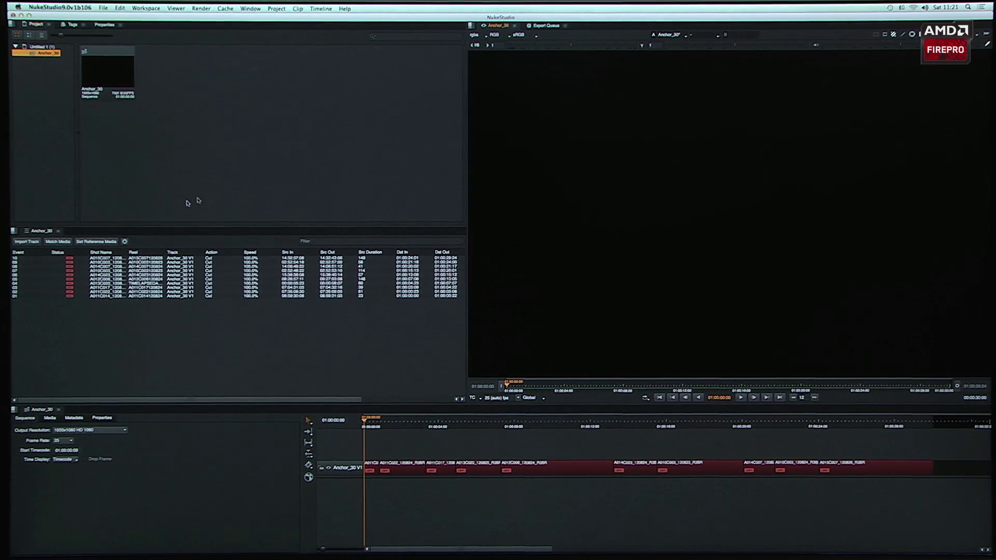
Match Media against the 02_Footage/Rushes folder, reconnecting all 10 clips.
{"action": "left_click", "coordinate": [58, 242]}
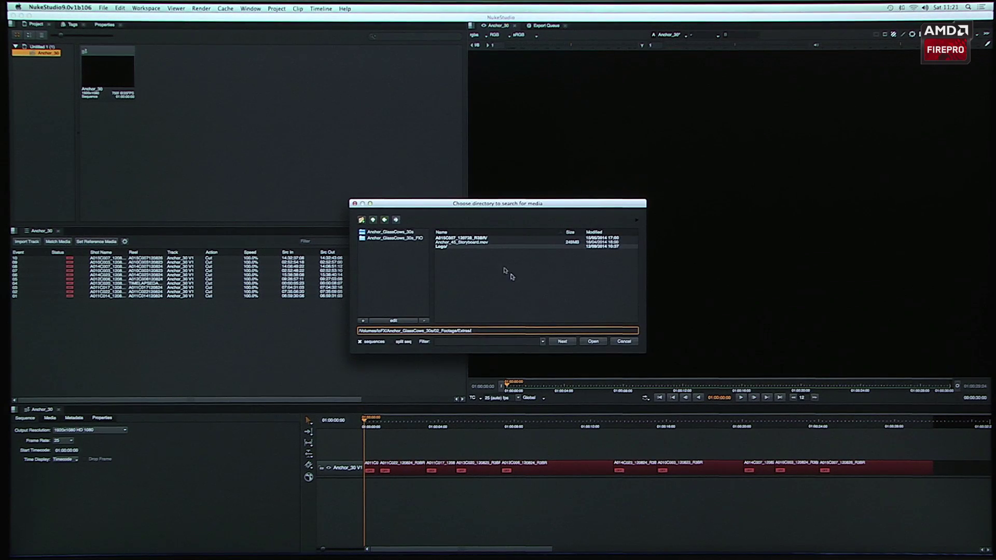
{"action": "left_click", "coordinate": [374, 220]}
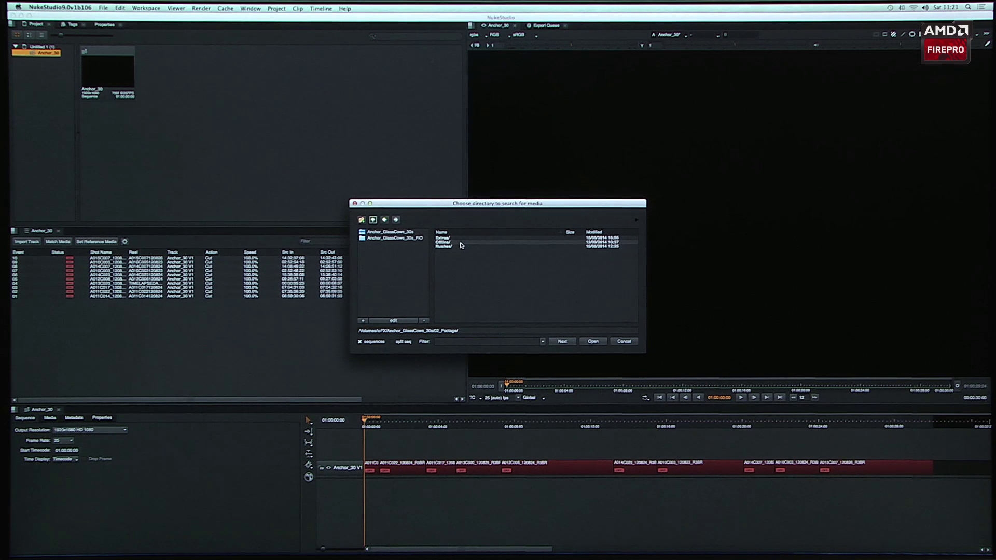
{"action": "left_click", "coordinate": [450, 247]}
{"action": "double_click", "coordinate": [450, 248]}
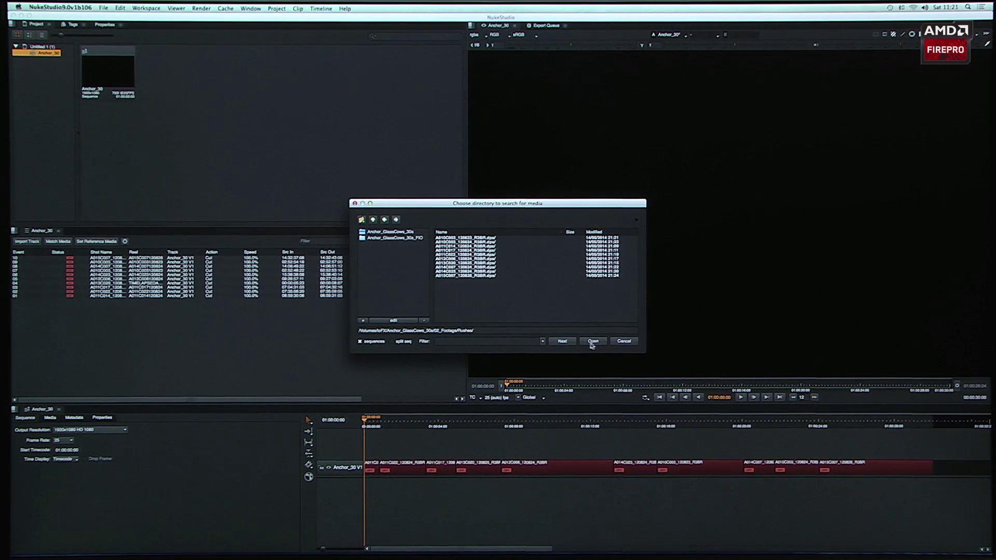
{"action": "left_click", "coordinate": [593, 342]}
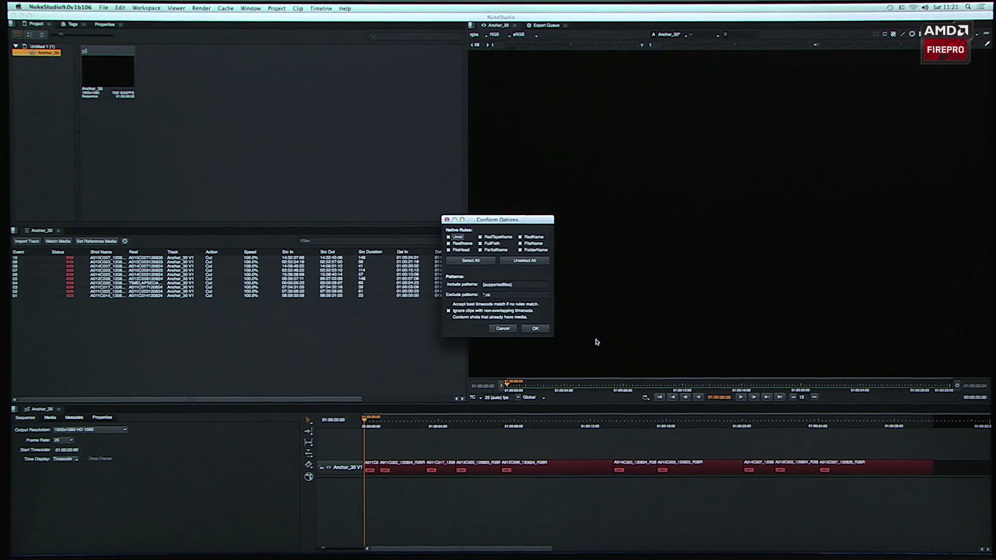
{"action": "left_click", "coordinate": [535, 329]}
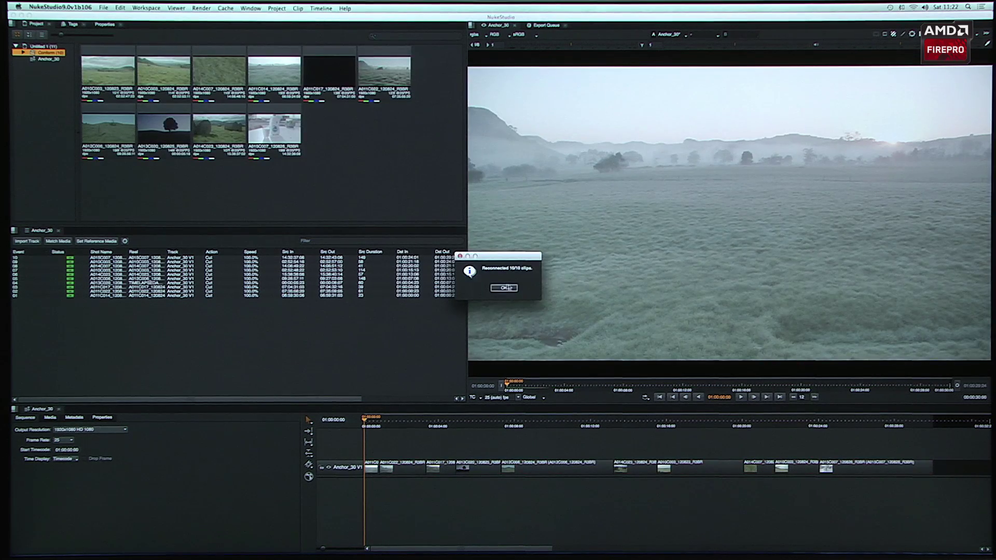
{"action": "left_click", "coordinate": [504, 288]}
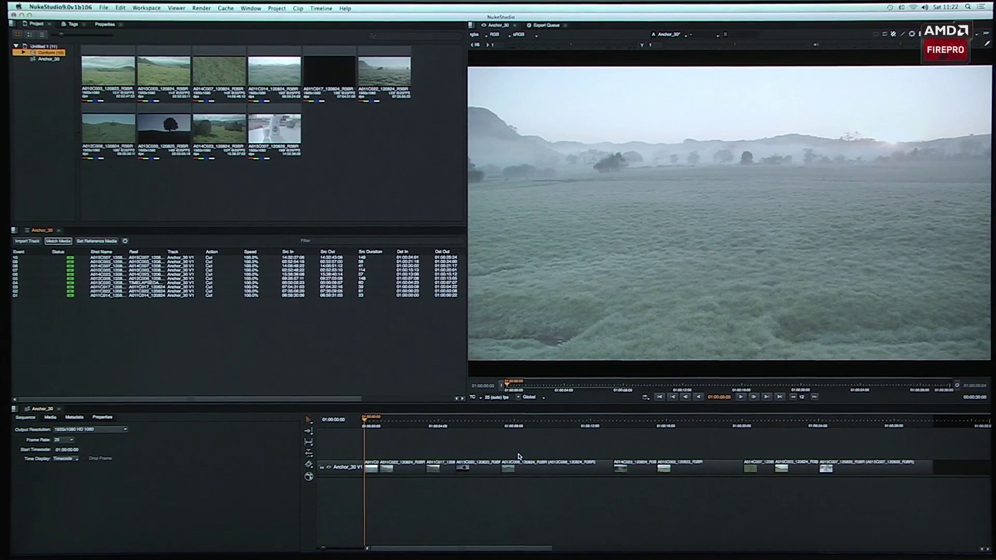
Park the playhead on the sunlit tree frame, ready to add a soft effect.
{"action": "left_click", "coordinate": [458, 420]}
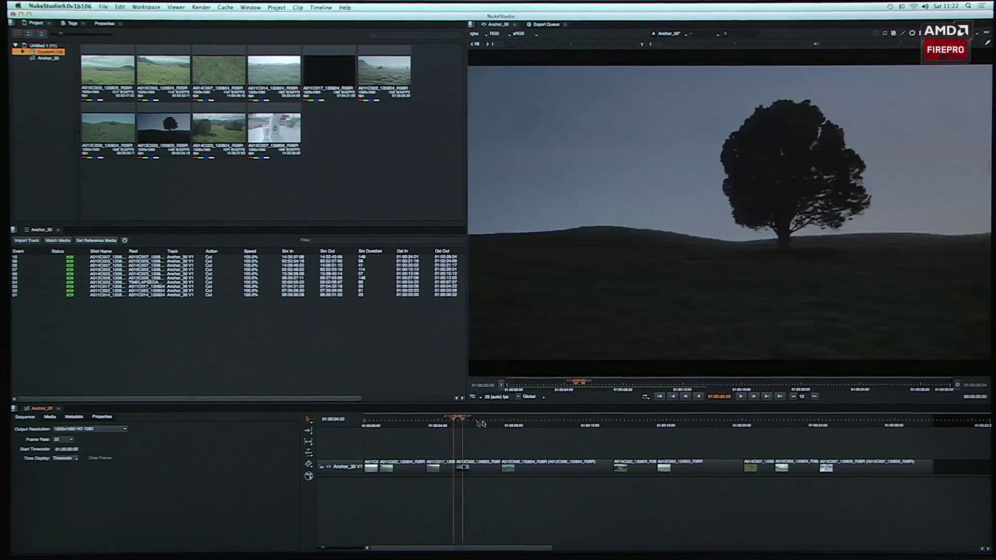
{"action": "left_click", "coordinate": [483, 423]}
{"action": "left_click", "coordinate": [308, 476]}
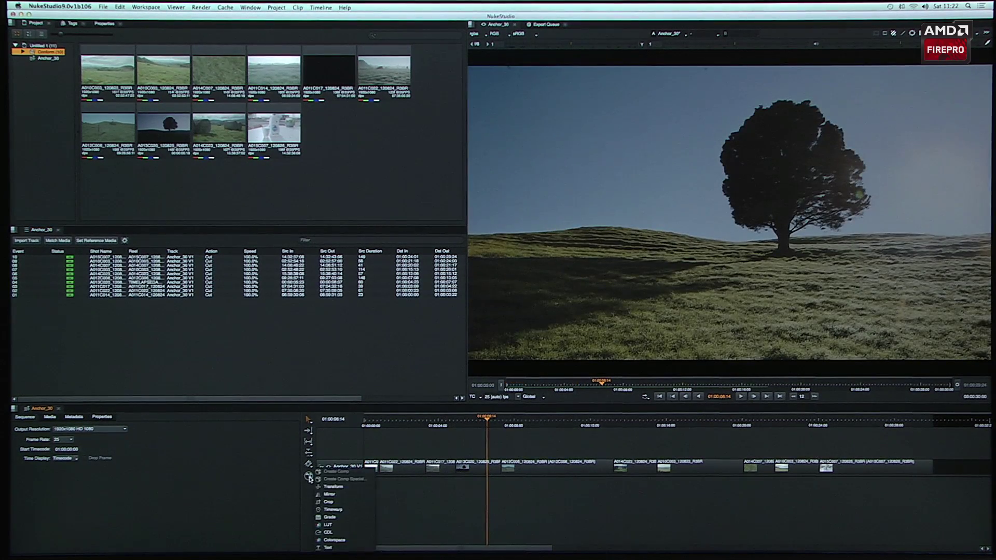
Add a Grade soft effect over the tree shot and slide it right along the sequence.
{"action": "left_click", "coordinate": [369, 518]}
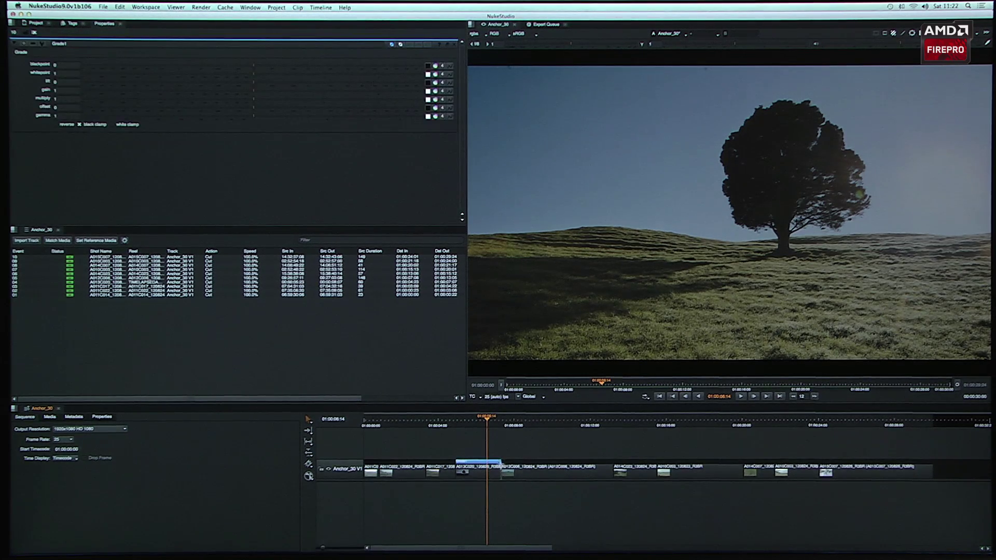
{"action": "left_click_drag", "start_coordinate": [485, 424], "coordinate": [478, 427]}
{"action": "left_click_drag", "start_coordinate": [481, 461], "coordinate": [531, 463]}
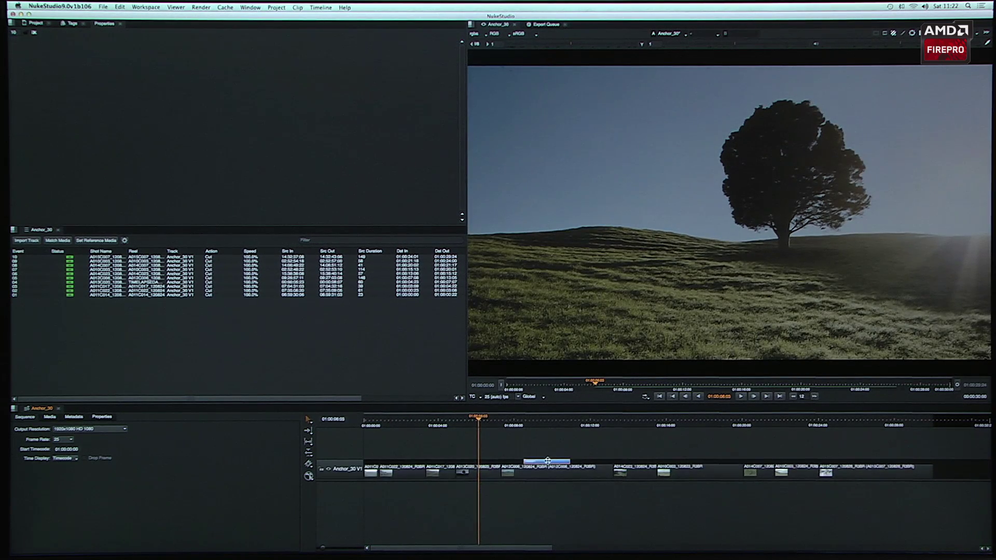
{"action": "left_click", "coordinate": [539, 424]}
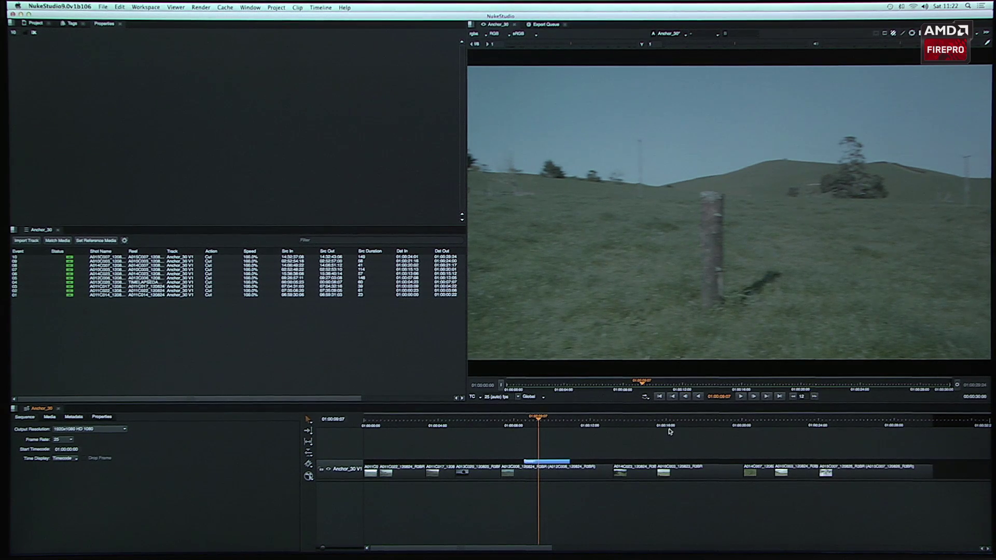
{"action": "left_click", "coordinate": [664, 395]}
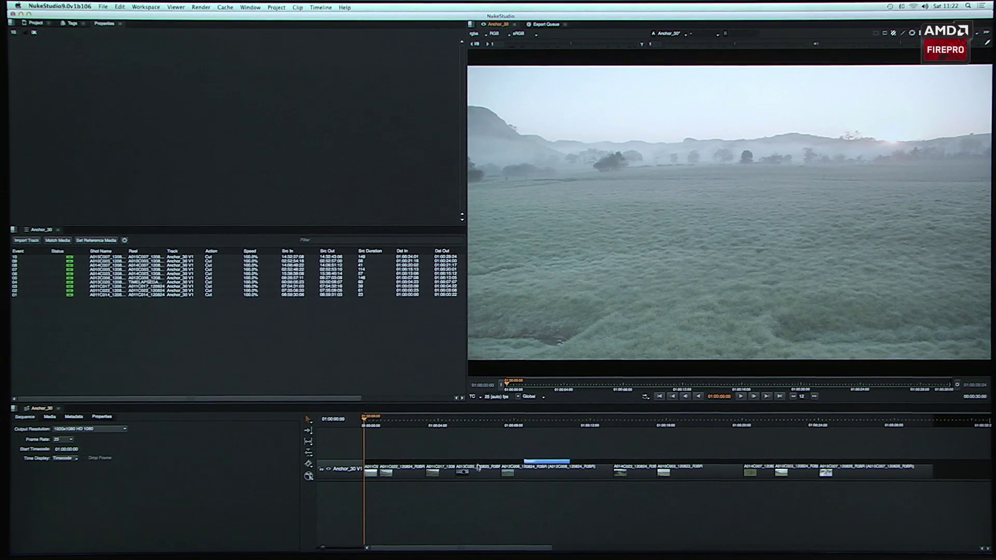
Select all V1 shots and open Rename Shots with pattern Anchor_30_Shot_####, start 10, increment 10.
{"action": "left_click", "coordinate": [540, 466]}
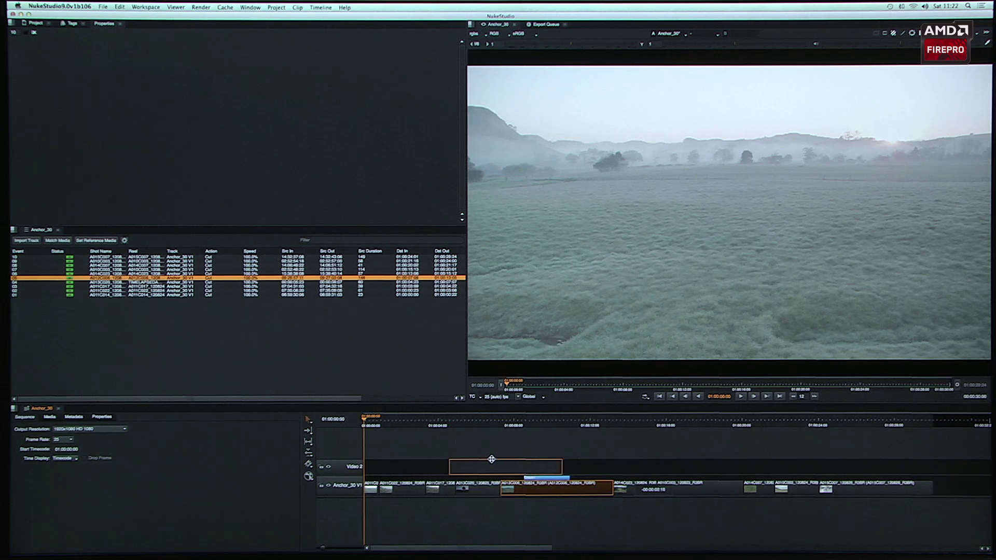
{"action": "left_click", "coordinate": [539, 462]}
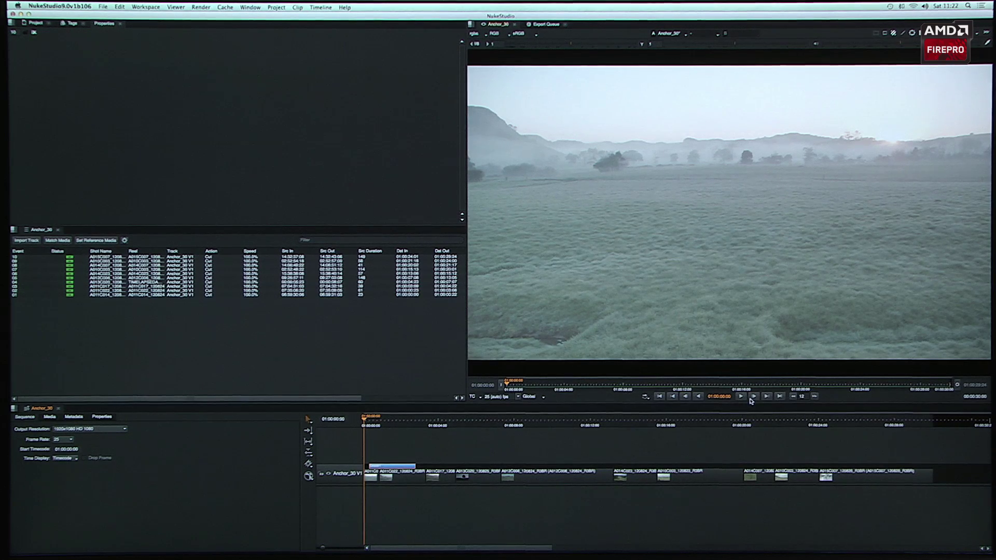
{"action": "left_click", "coordinate": [846, 467]}
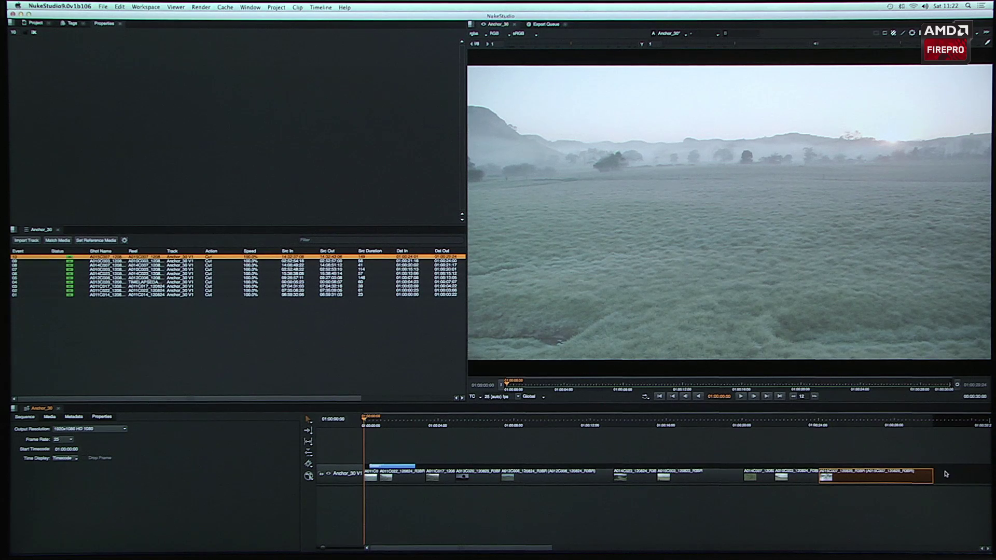
{"action": "key", "text": "super+a"}
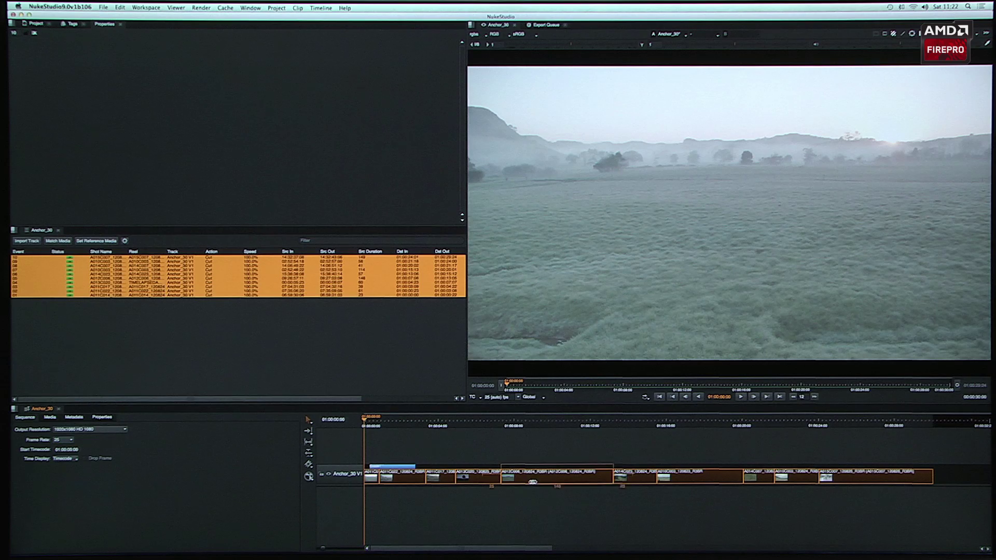
{"action": "right_click", "coordinate": [534, 473]}
{"action": "mouse_move", "coordinate": [600, 452]}
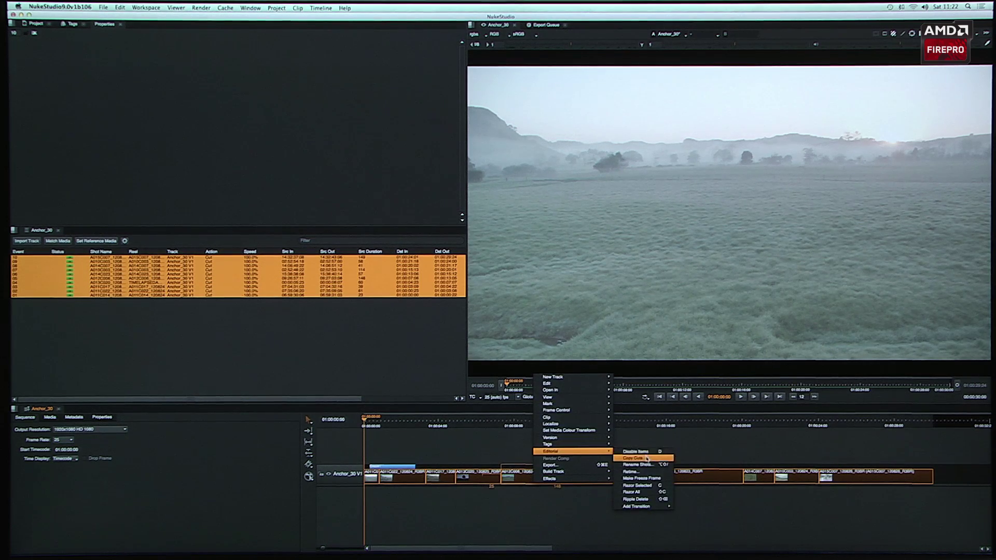
{"action": "left_click", "coordinate": [637, 465]}
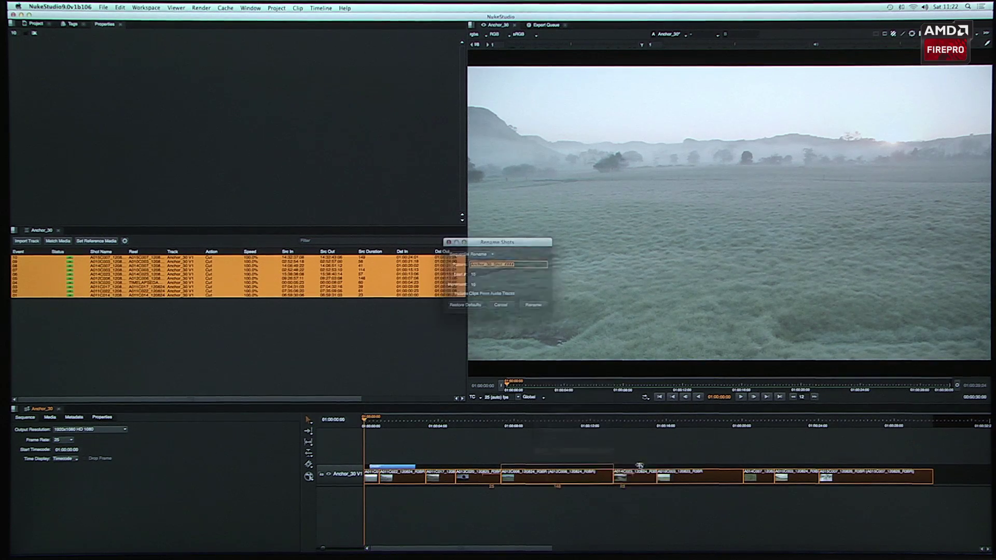
Confirm the shot renaming, then abandon an export of the last shot lacking a project root.
{"action": "left_click", "coordinate": [538, 305]}
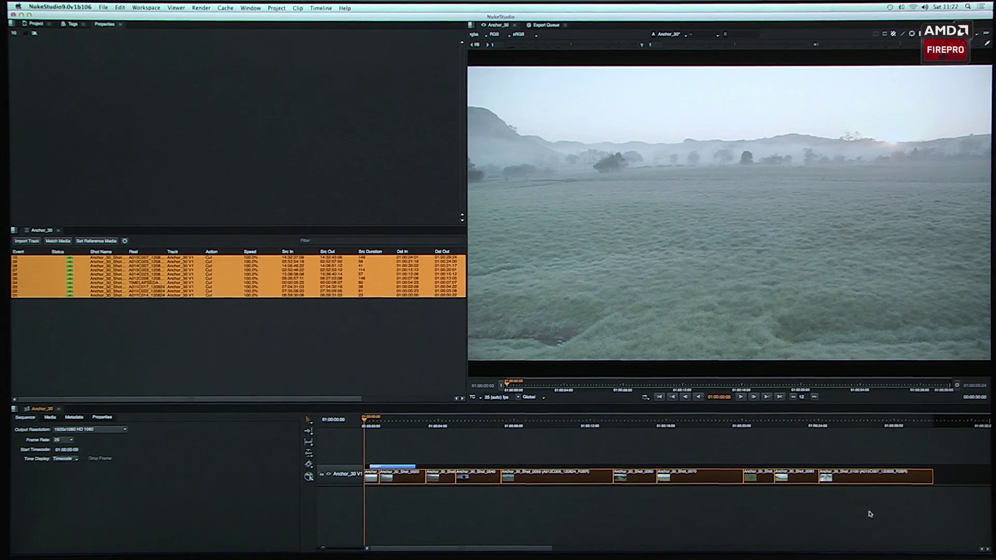
{"action": "left_click", "coordinate": [855, 462]}
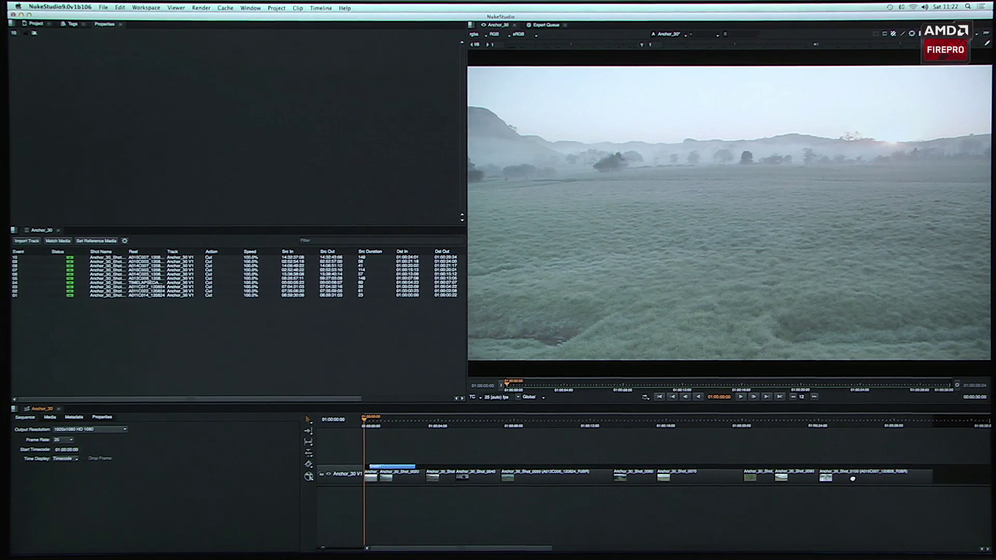
{"action": "left_click", "coordinate": [853, 473]}
{"action": "right_click", "coordinate": [853, 473]}
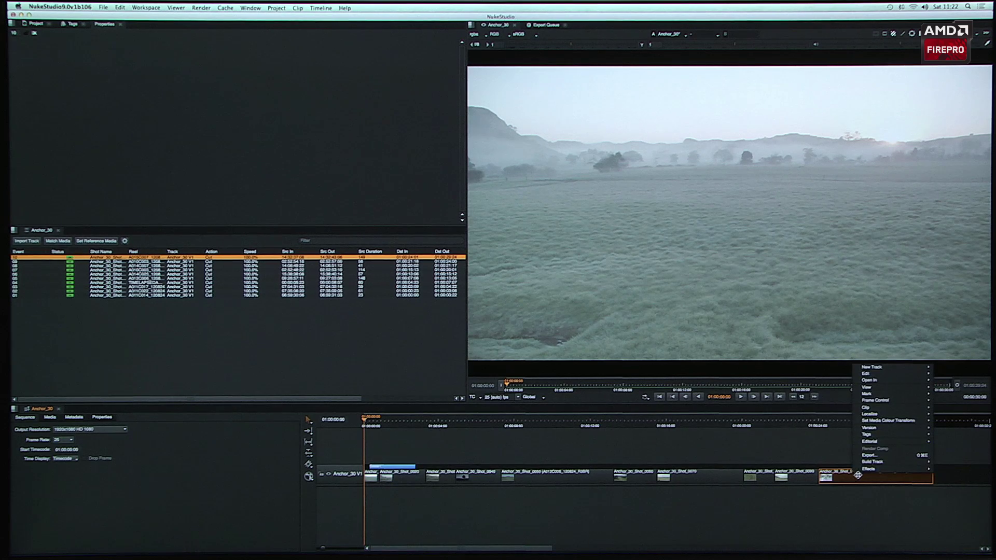
{"action": "left_click", "coordinate": [882, 455]}
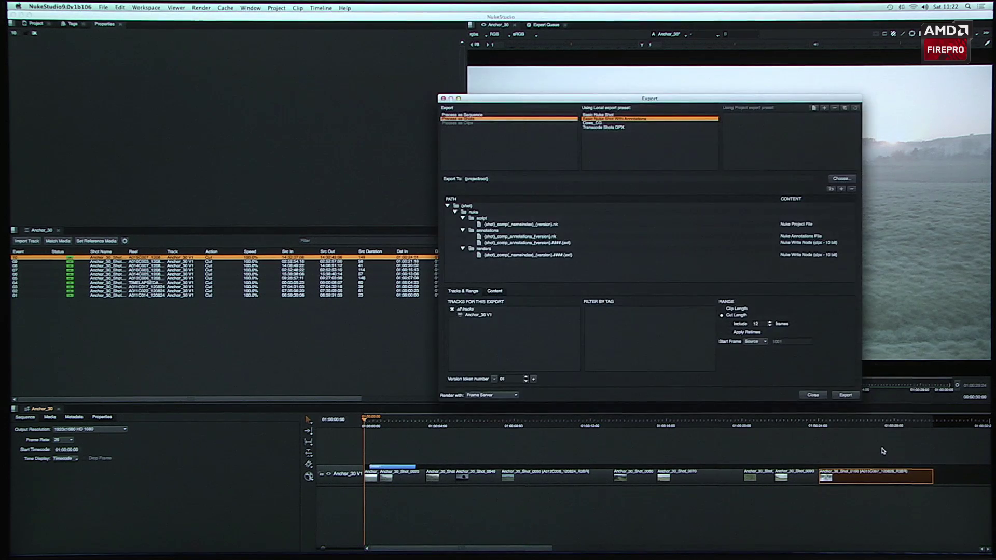
{"action": "left_click", "coordinate": [851, 397]}
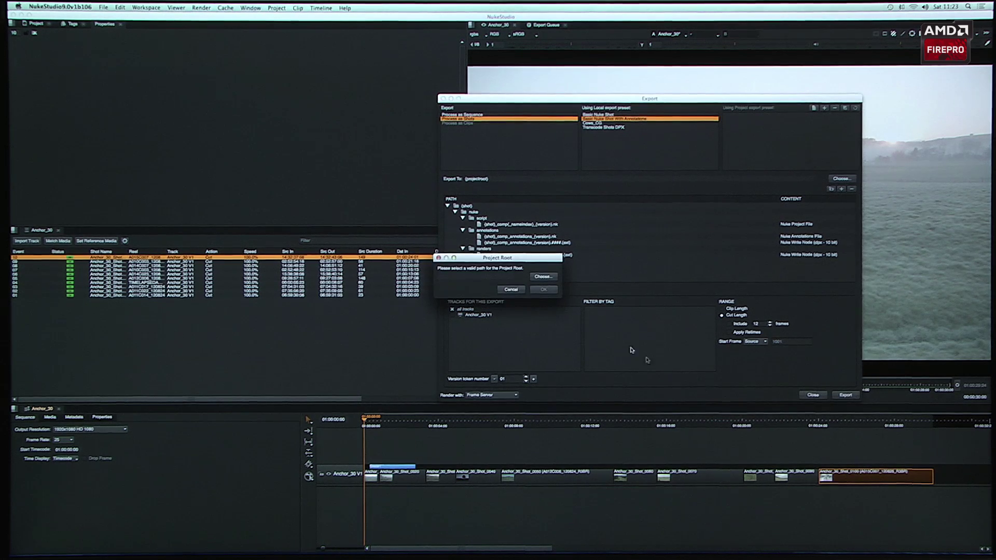
{"action": "left_click", "coordinate": [515, 291]}
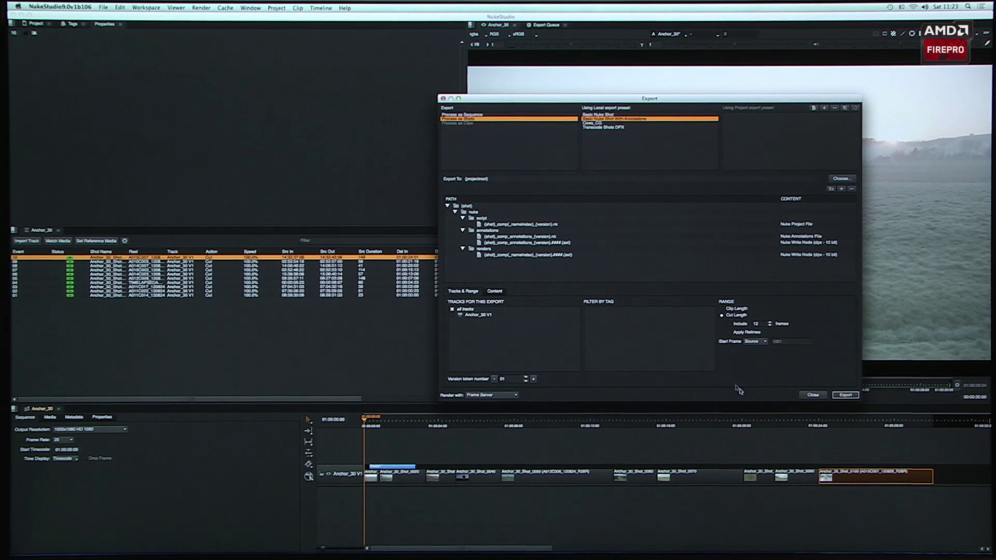
{"action": "left_click", "coordinate": [845, 395]}
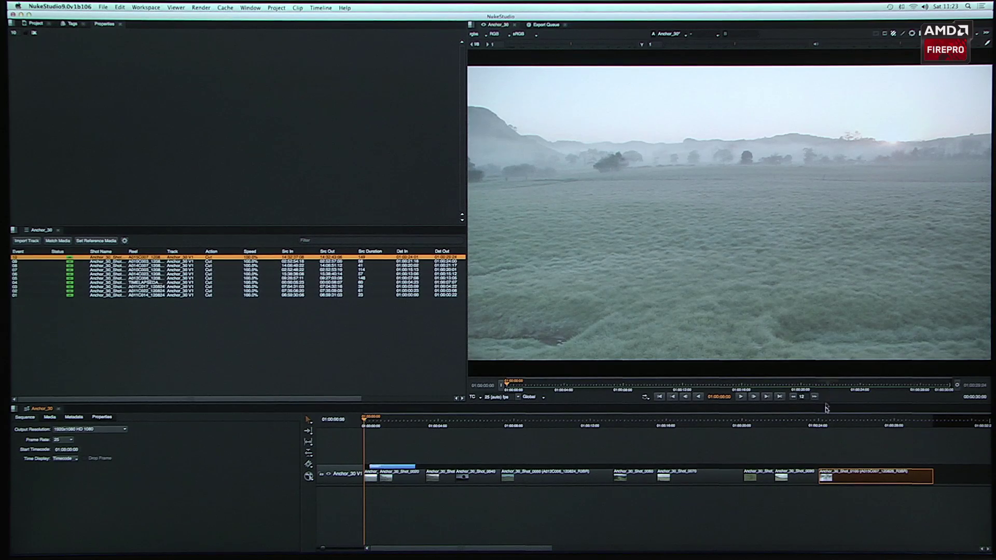
Create a Nuke comp of the last shot on VFX1 with the IBC folder as project root.
{"action": "right_click", "coordinate": [851, 476]}
{"action": "mouse_move", "coordinate": [858, 474]}
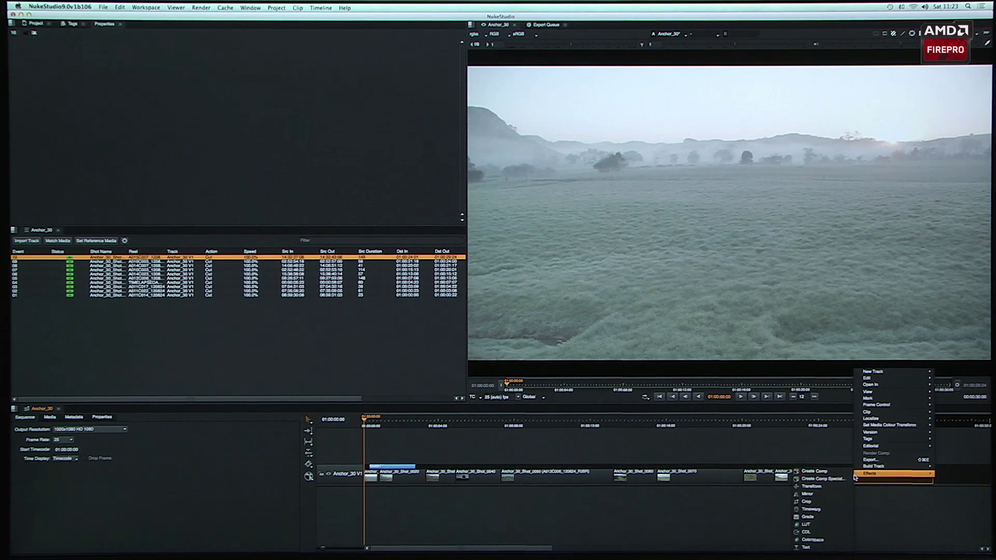
{"action": "left_click", "coordinate": [836, 475]}
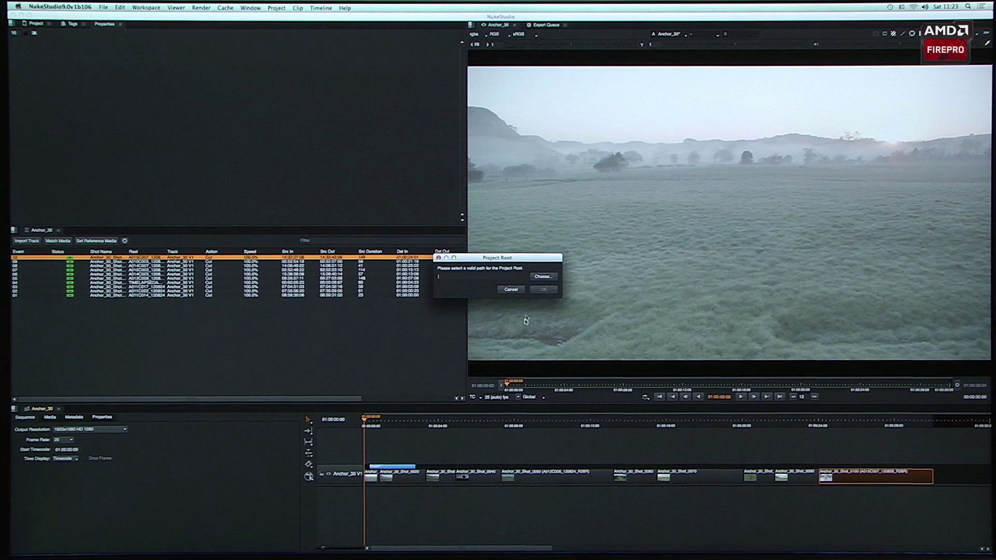
{"action": "left_click", "coordinate": [552, 277]}
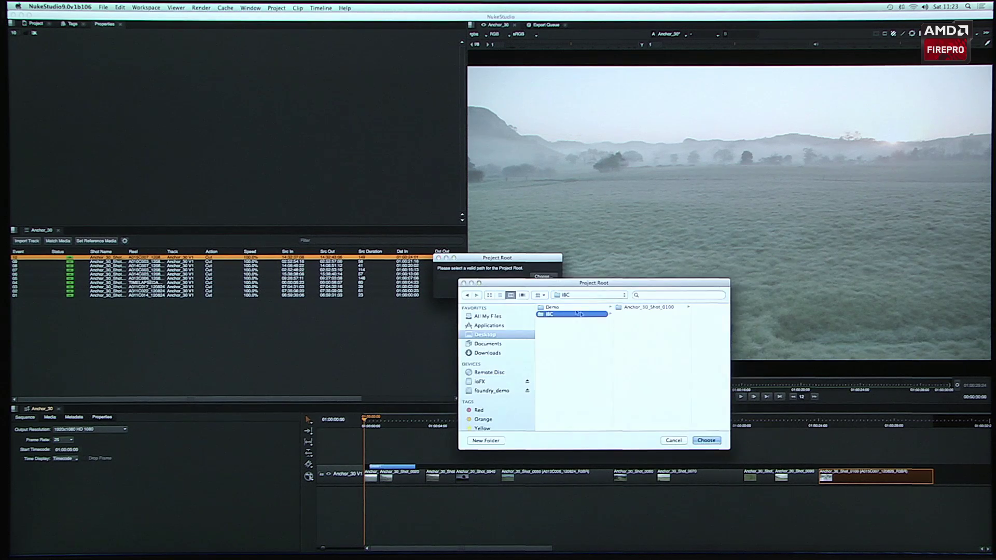
{"action": "left_click", "coordinate": [706, 440]}
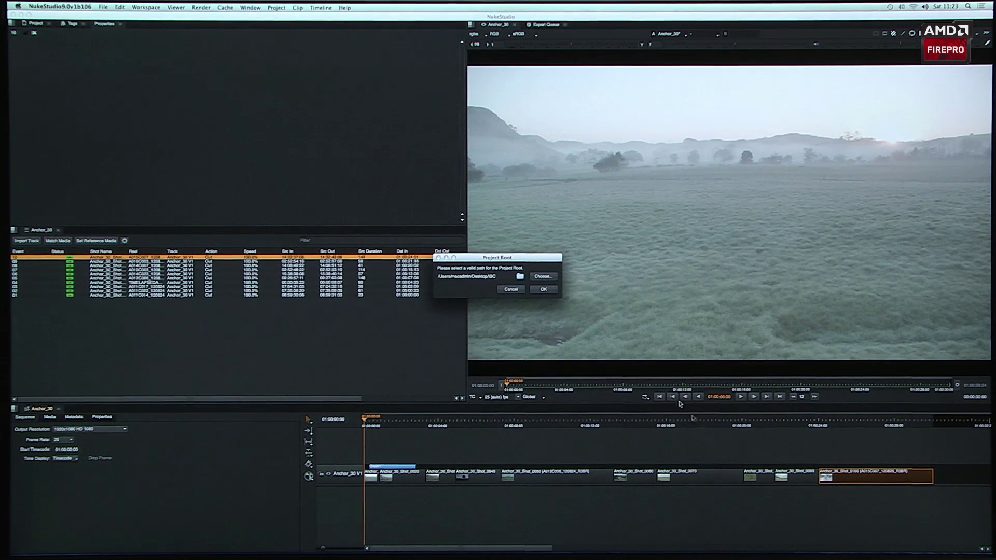
{"action": "left_click", "coordinate": [544, 289]}
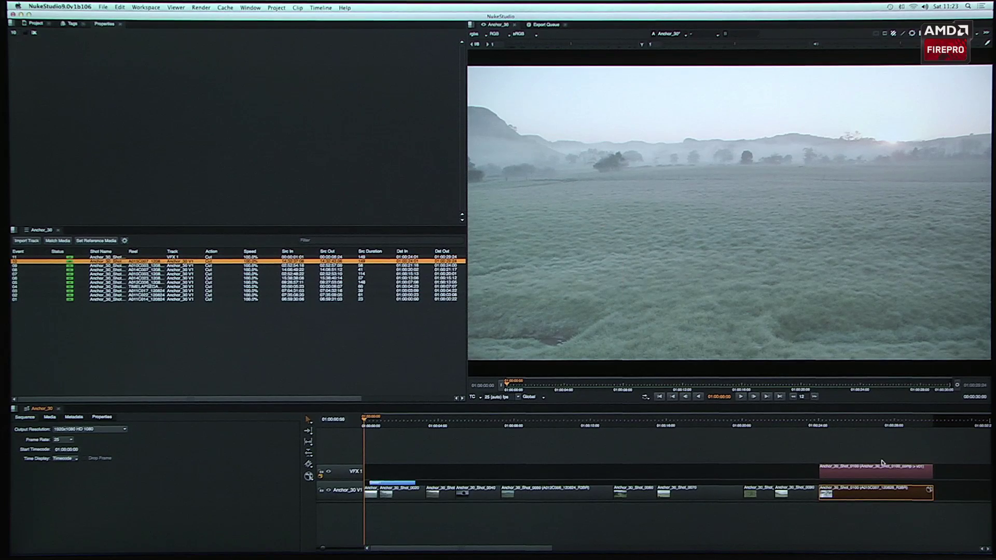
Open the Anchor_30_Shot_0100_comp_v01.nk script from the VFX1 comp clip.
{"action": "double_click", "coordinate": [871, 472]}
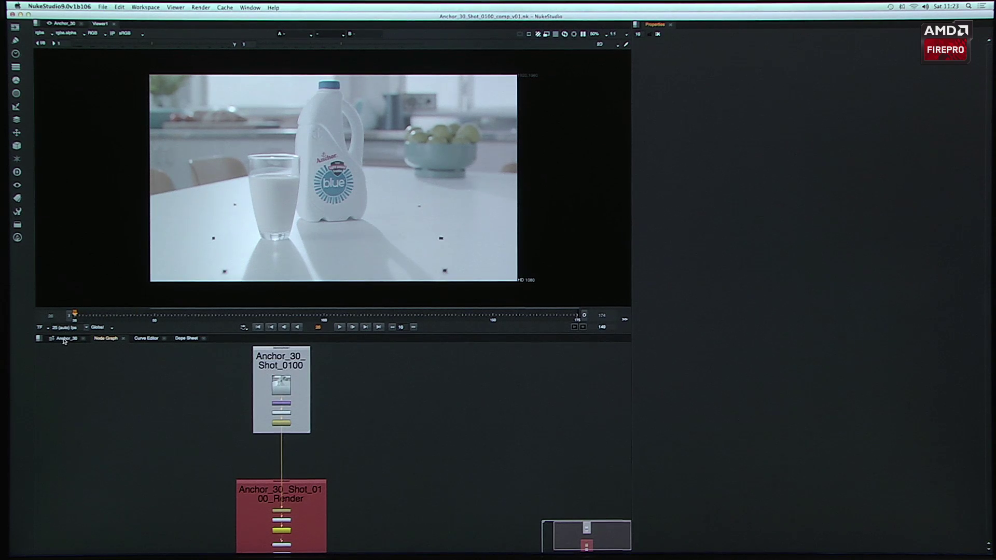
{"action": "left_click", "coordinate": [65, 339]}
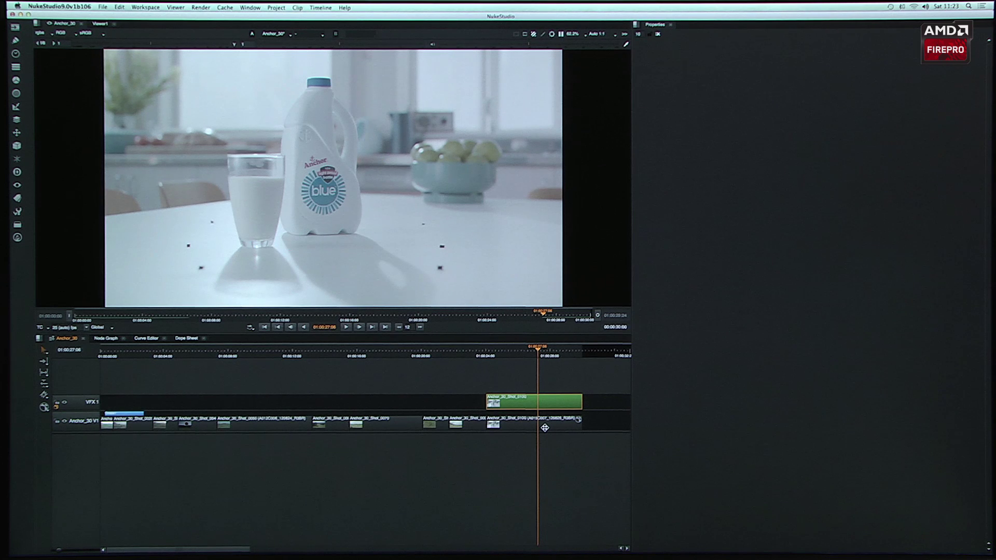
{"action": "double_click", "coordinate": [564, 402]}
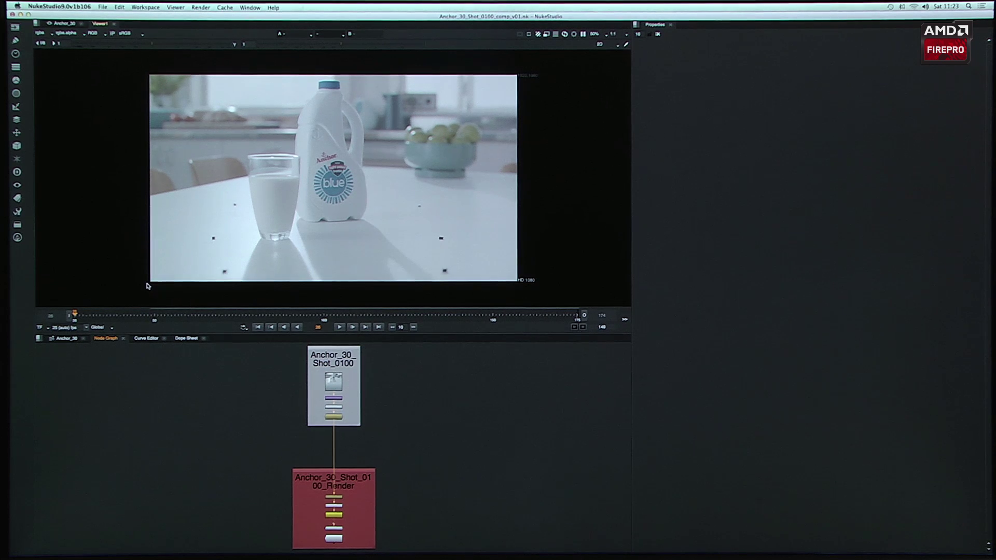
Insert the 'Now in NUKE' toolset and place its AMD GPU SUPPORT backdrop beside the shot backdrop.
{"action": "left_click", "coordinate": [17, 212]}
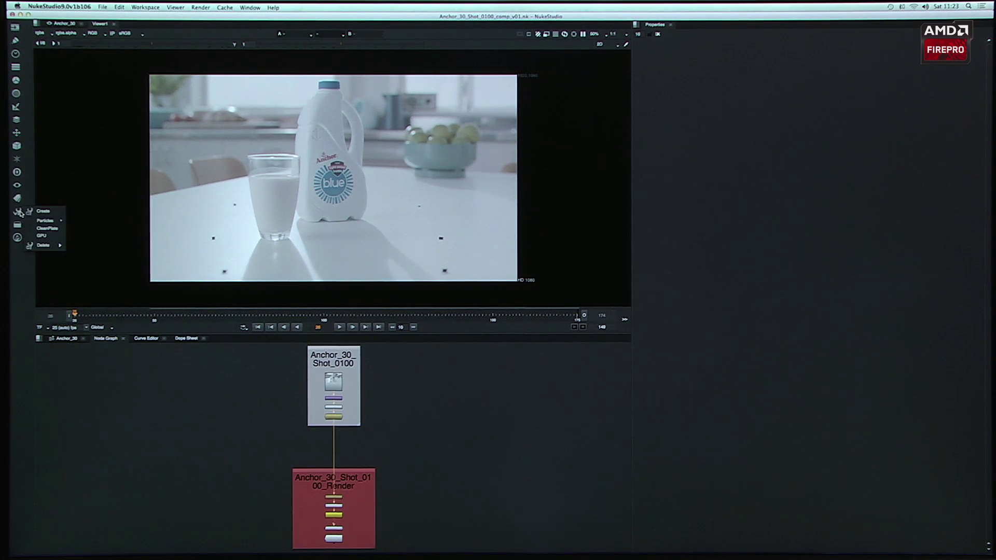
{"action": "left_click", "coordinate": [56, 238]}
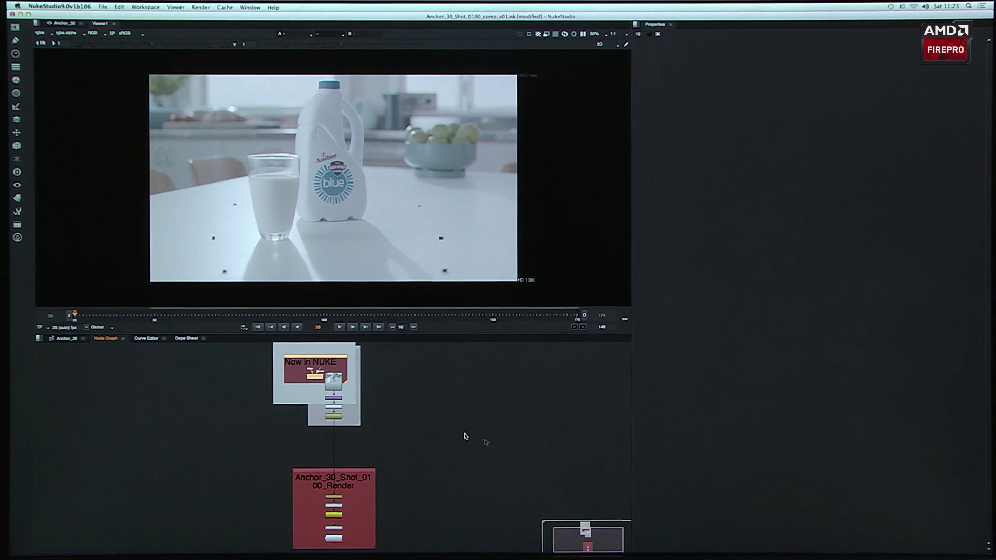
{"action": "left_click_drag", "start_coordinate": [463, 380], "coordinate": [428, 427]}
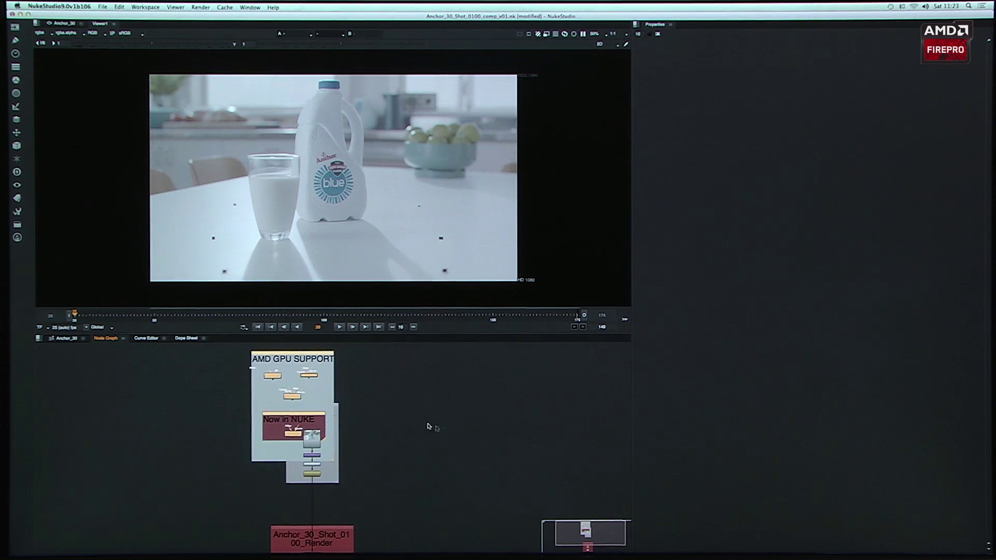
{"action": "left_click_drag", "start_coordinate": [295, 359], "coordinate": [458, 389]}
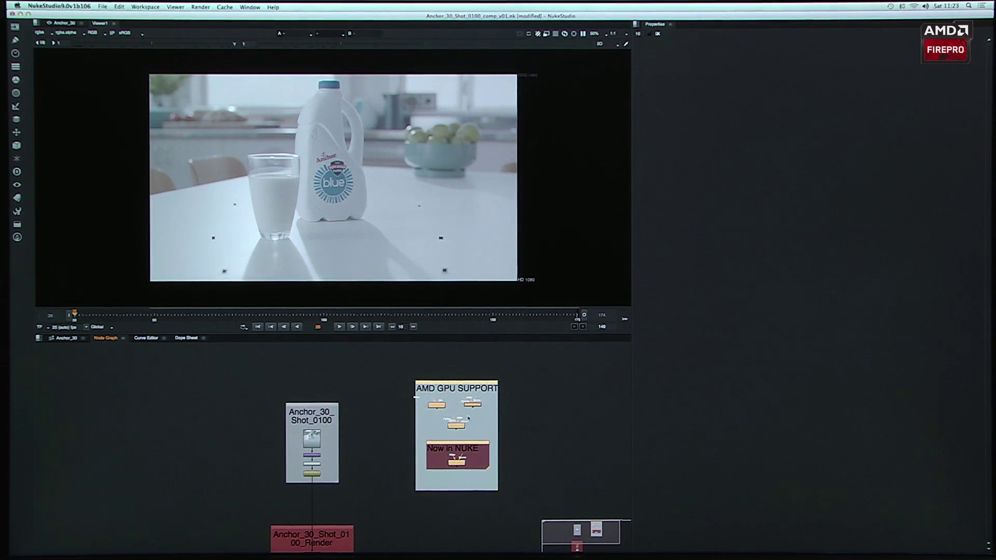
{"action": "scroll", "coordinate": [461, 429], "scroll_direction": "up", "scroll_amount": 3}
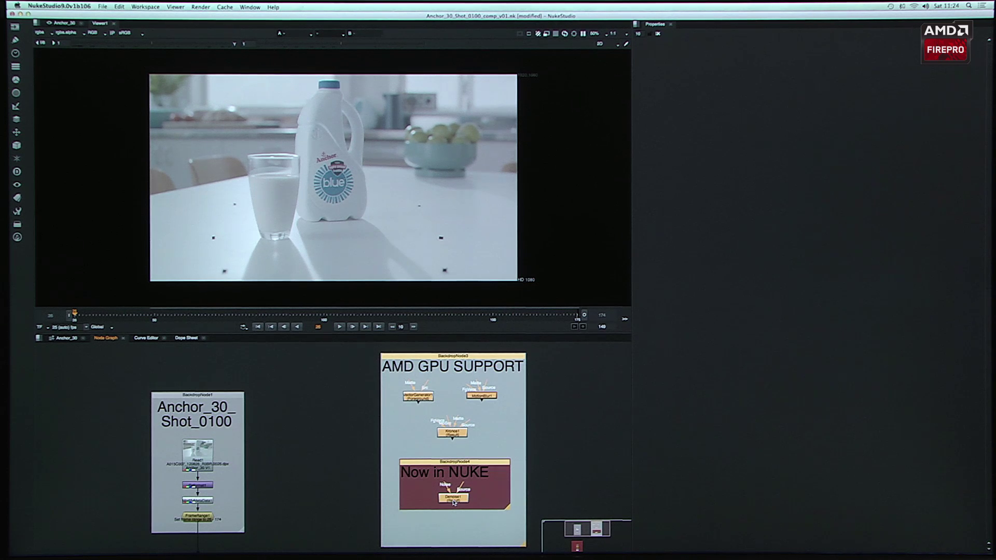
{"action": "left_click", "coordinate": [564, 435]}
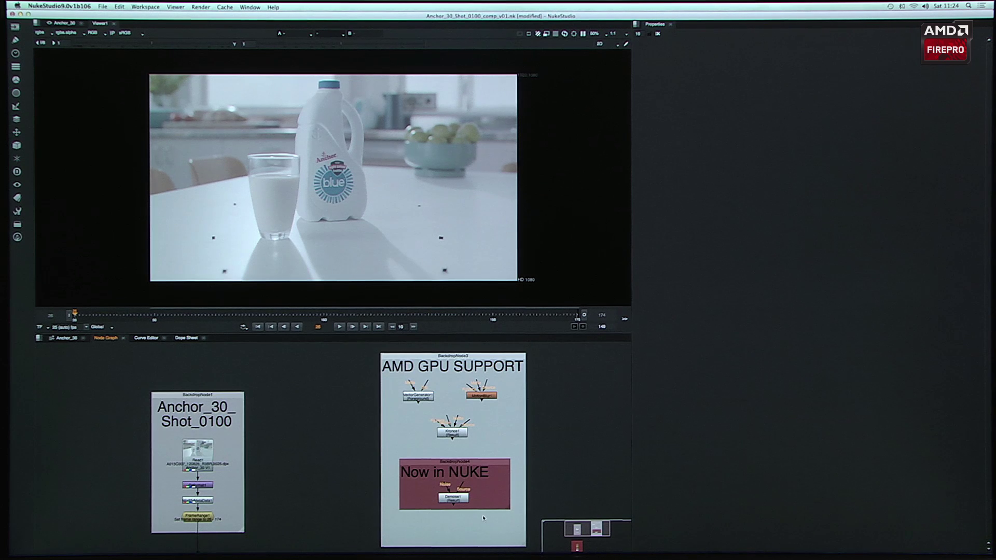
Go back to the Anchor_30 timeline and select the Anchor_30_Shot_0100 clip on V1.
{"action": "left_click", "coordinate": [60, 339]}
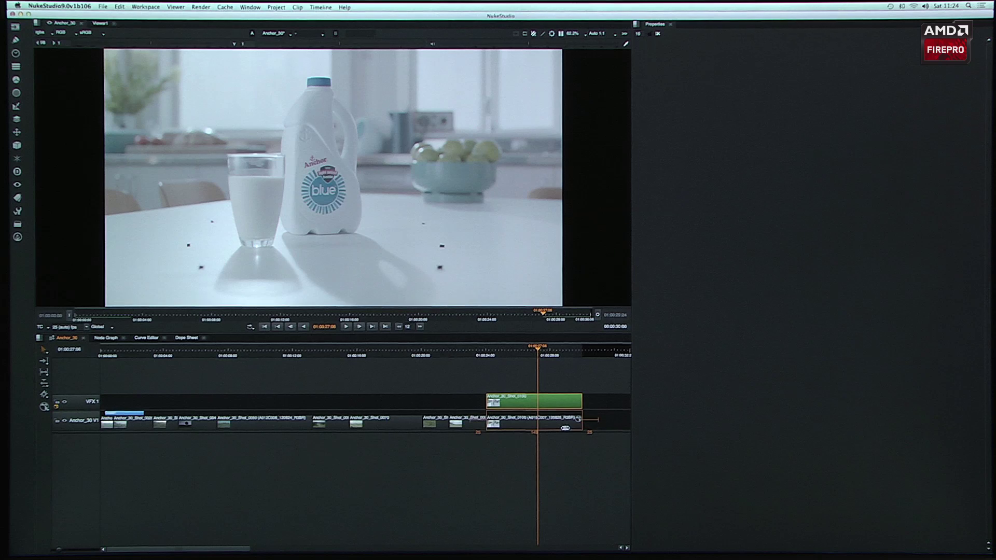
{"action": "left_click", "coordinate": [569, 429]}
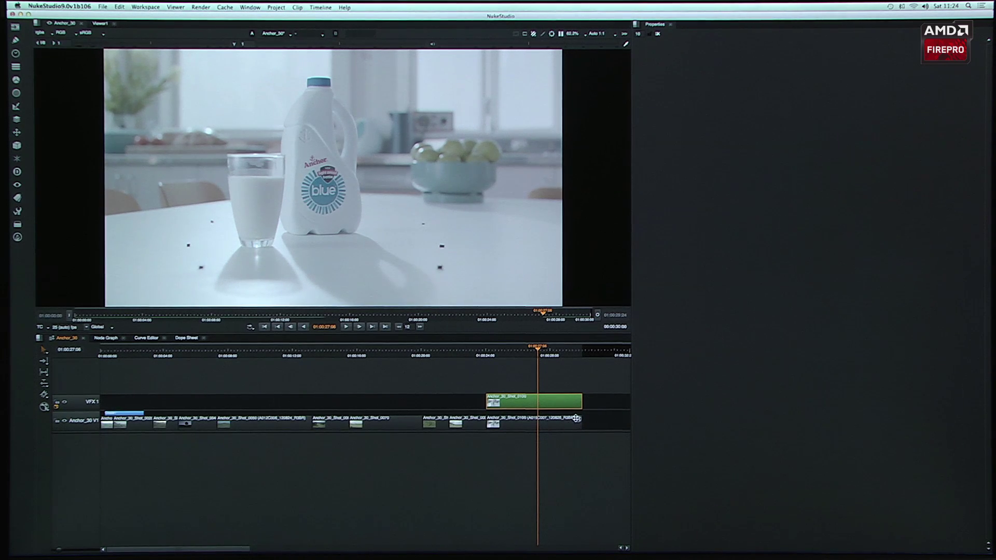
{"action": "left_click", "coordinate": [578, 431]}
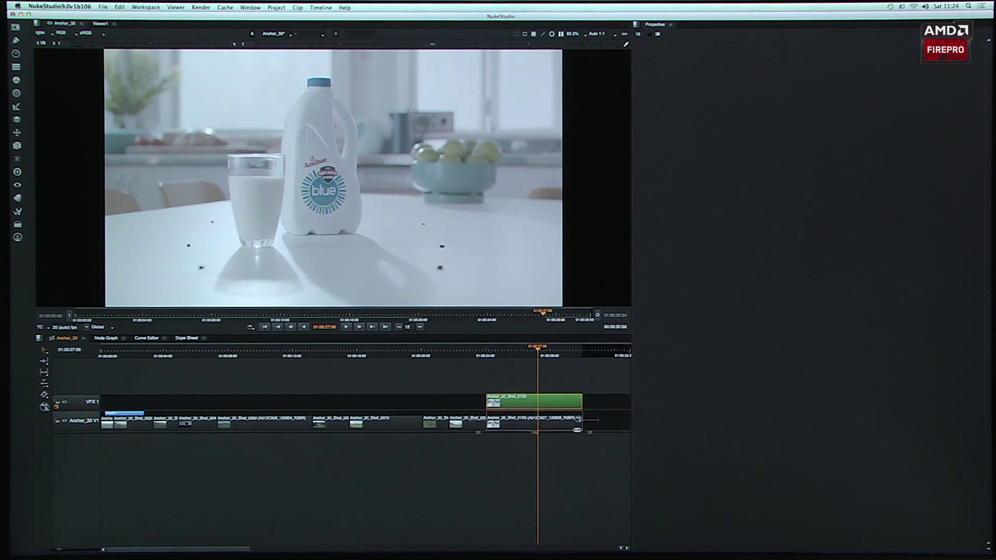